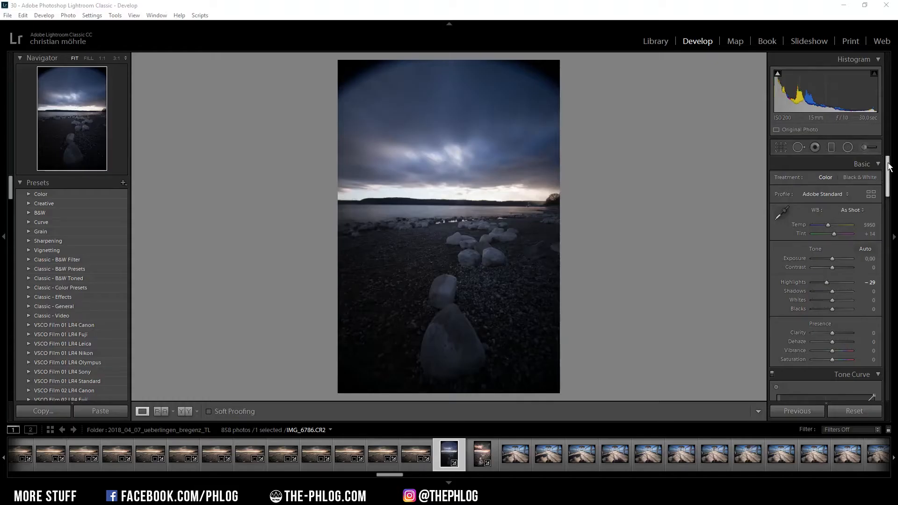
- Enable the two lens profile correction options for the photo
{"action": "left_click_drag", "start_coordinate": [888, 167], "coordinate": [882, 289]}
{"action": "left_click", "coordinate": [821, 249]}
{"action": "left_click", "coordinate": [820, 257]}
- In the camera calibration, set the Red Primary hue to −60 and the Green Primary hue to +60
{"action": "left_click_drag", "start_coordinate": [887, 287], "coordinate": [878, 377]}
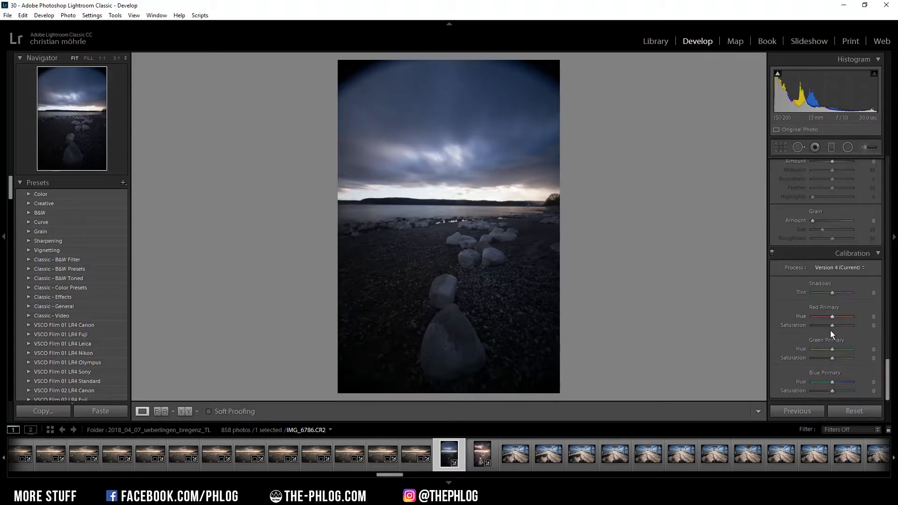
{"action": "left_click_drag", "start_coordinate": [833, 318], "coordinate": [818, 318]}
{"action": "left_click_drag", "start_coordinate": [840, 350], "coordinate": [840, 351]}
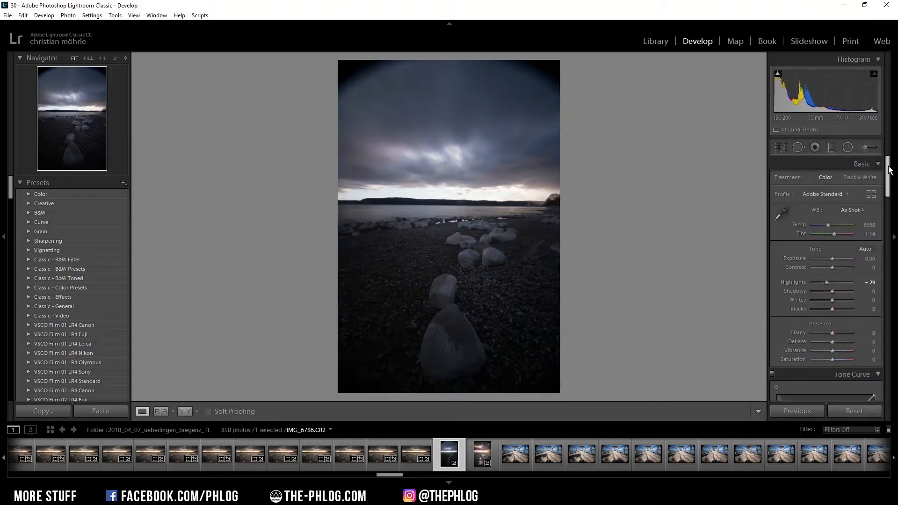
- Set the photo's white balance to Cloudy and its basic tone to Highlights −29 and Shadows +100
{"action": "left_click", "coordinate": [890, 167]}
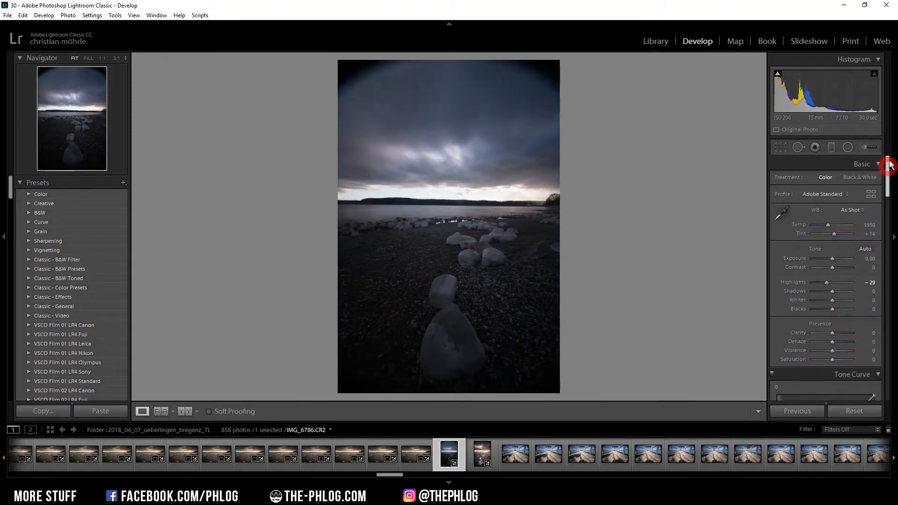
{"action": "left_click", "coordinate": [863, 214]}
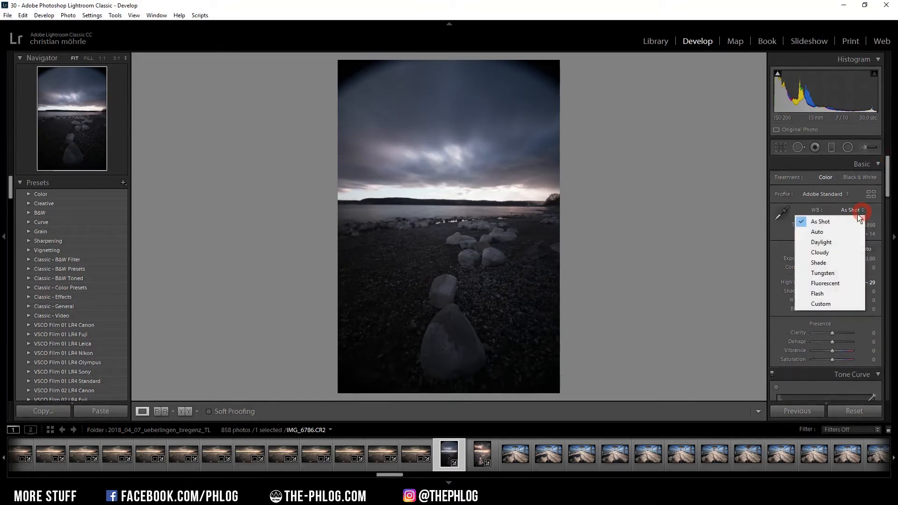
{"action": "left_click", "coordinate": [832, 249]}
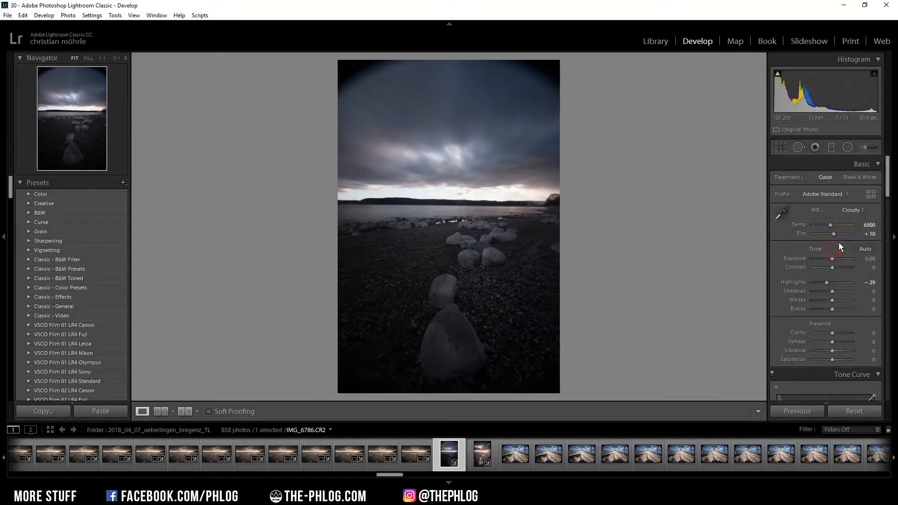
{"action": "double_click", "coordinate": [827, 282]}
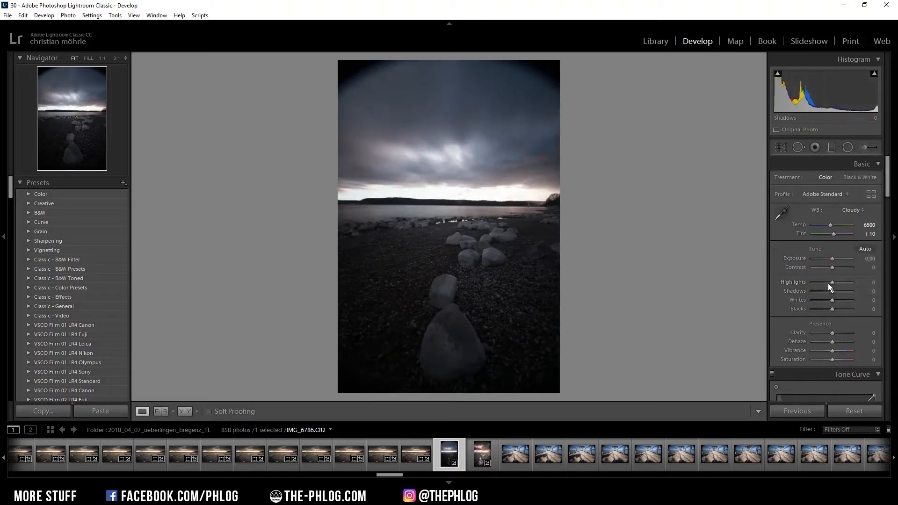
{"action": "left_click_drag", "start_coordinate": [830, 284], "coordinate": [872, 296]}
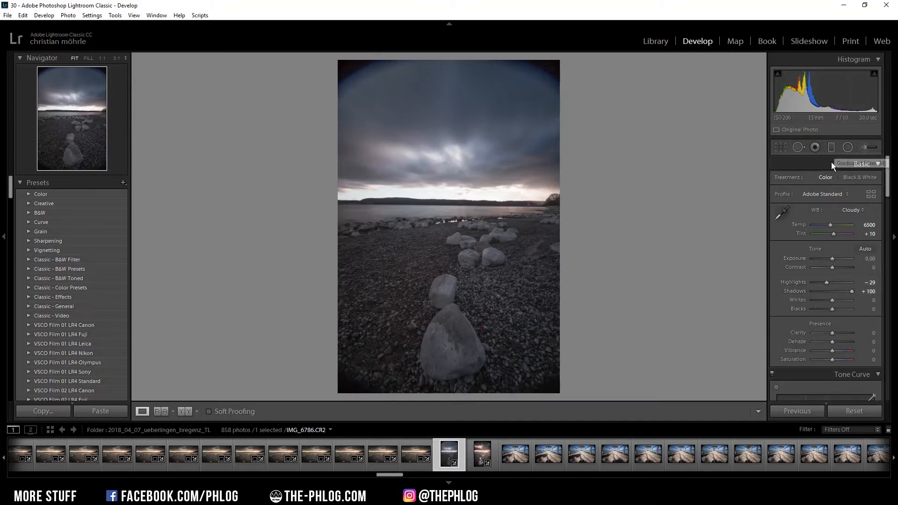
- Adjust the sky's graduated filter to Clarity 100, Contrast 48, Dehaze 4, Temp 48 and Saturation about 17
{"action": "left_click", "coordinate": [831, 148]}
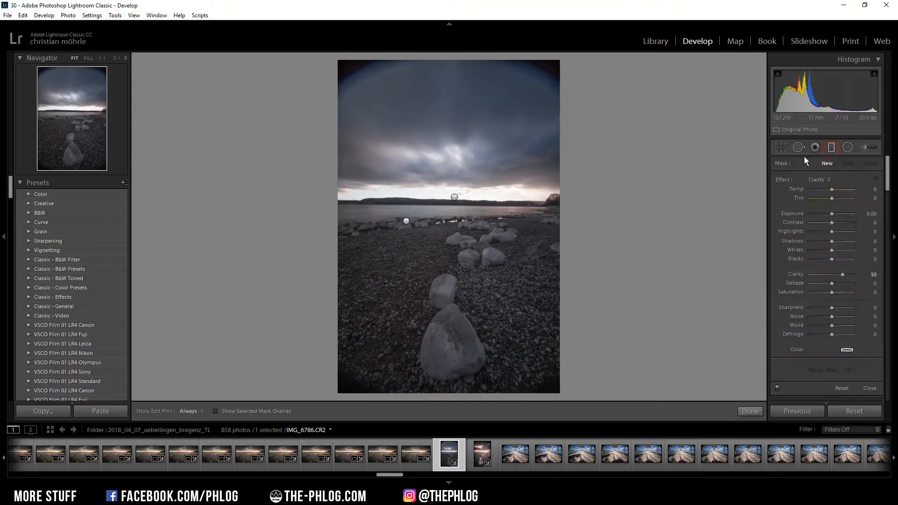
{"action": "left_click", "coordinate": [454, 198]}
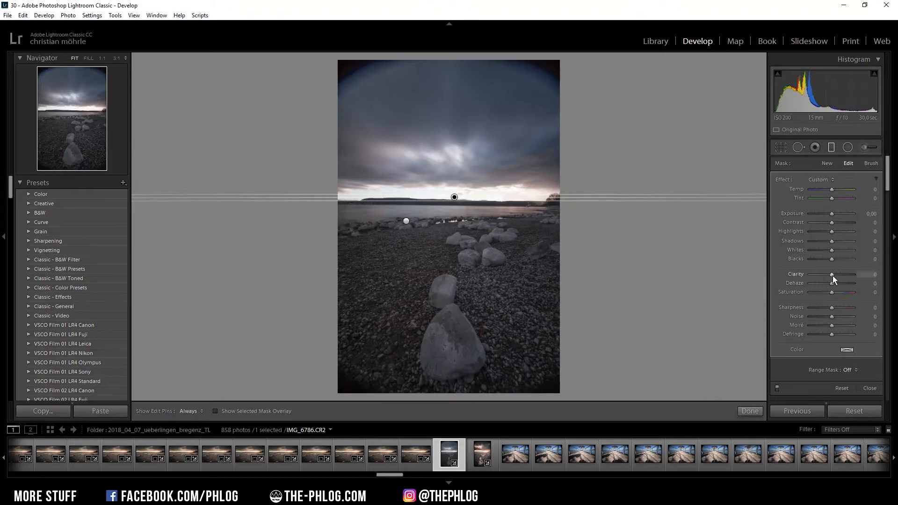
{"action": "left_click_drag", "start_coordinate": [849, 277], "coordinate": [872, 278]}
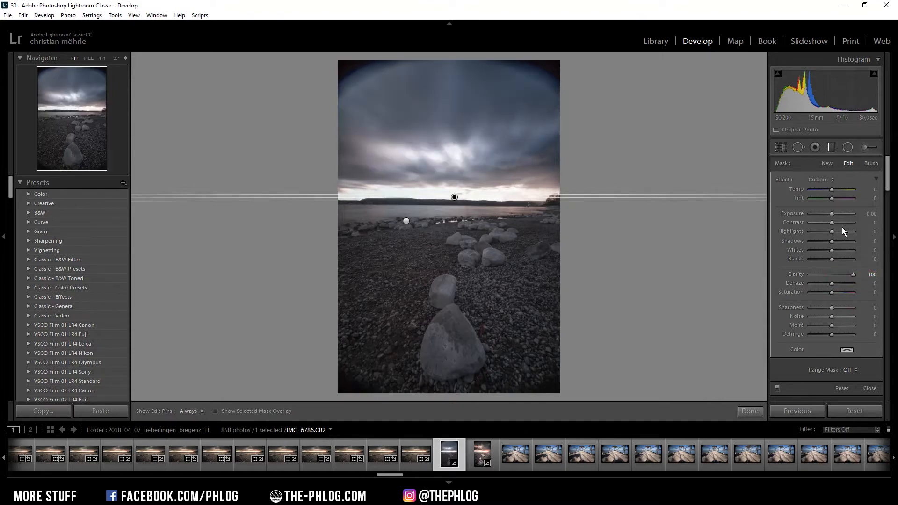
{"action": "left_click_drag", "start_coordinate": [840, 223], "coordinate": [843, 223]}
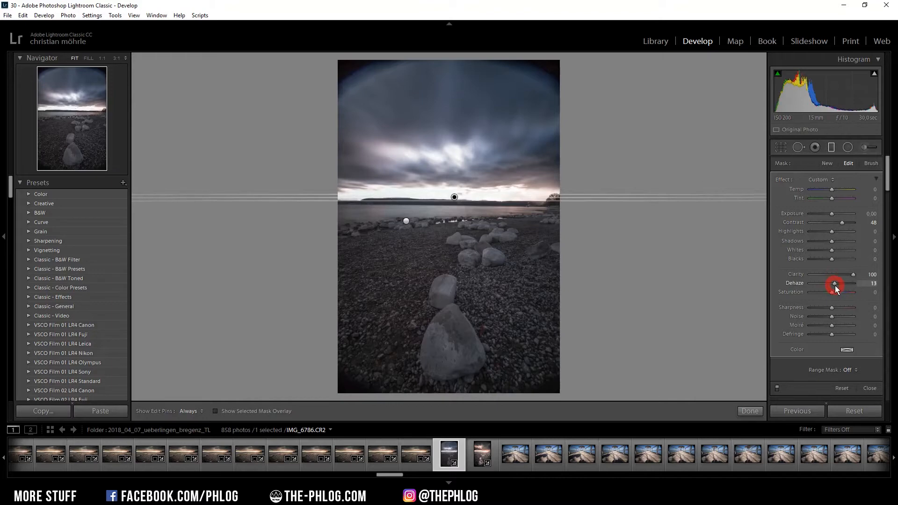
{"action": "left_click_drag", "start_coordinate": [837, 286], "coordinate": [834, 286]}
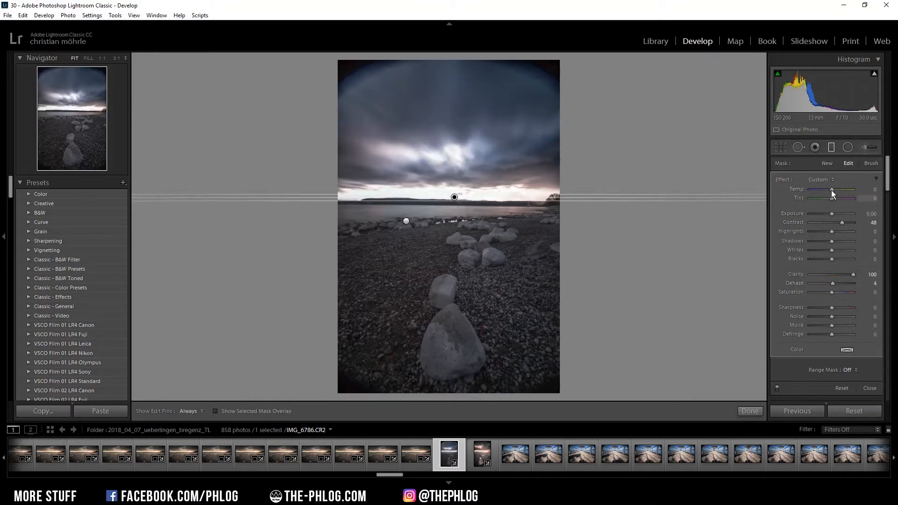
{"action": "left_click_drag", "start_coordinate": [836, 191], "coordinate": [842, 191]}
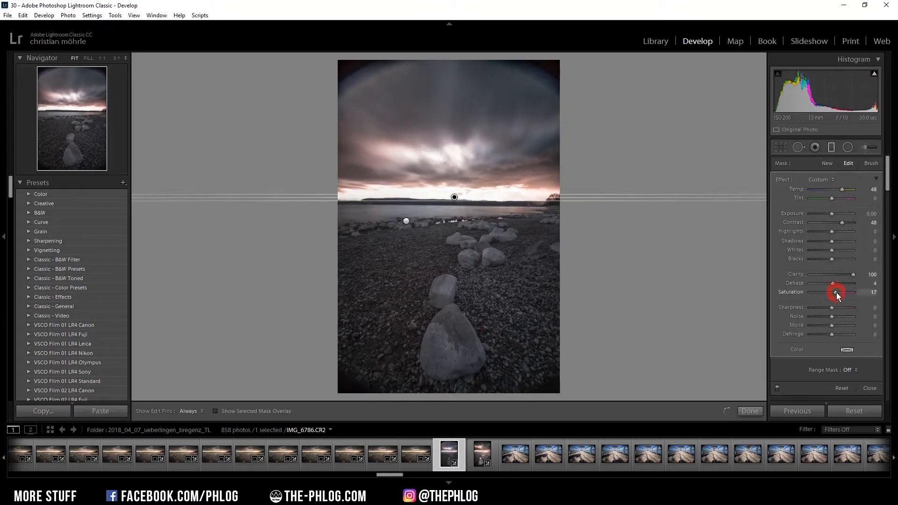
{"action": "left_click", "coordinate": [832, 147]}
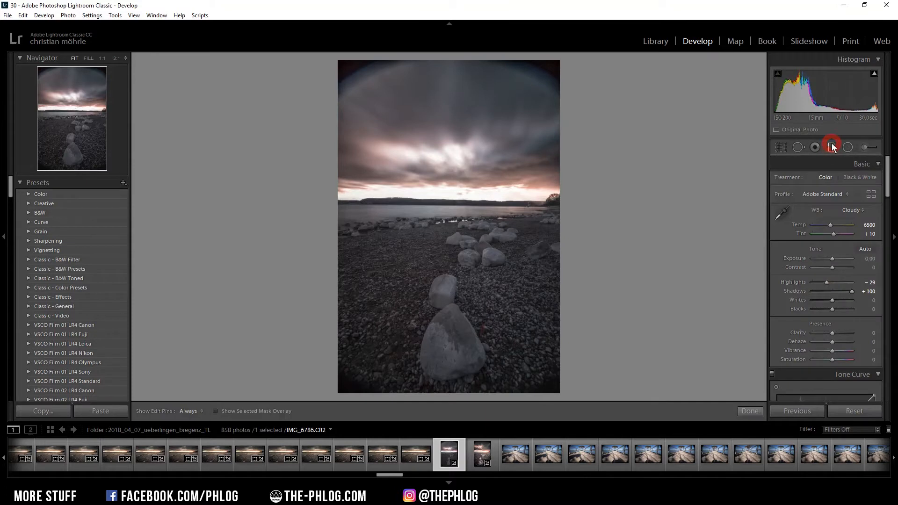
- Set Clarity to 100 and strongly raise the Whites in the graduated filter covering the stony foreground
{"action": "left_click", "coordinate": [831, 147]}
{"action": "left_click", "coordinate": [407, 222]}
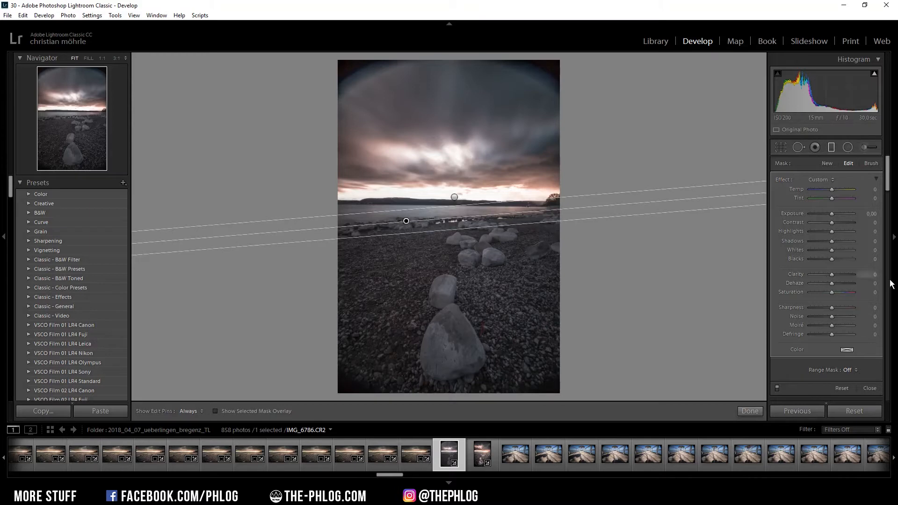
{"action": "left_click", "coordinate": [835, 275]}
{"action": "left_click_drag", "start_coordinate": [839, 279], "coordinate": [886, 276]}
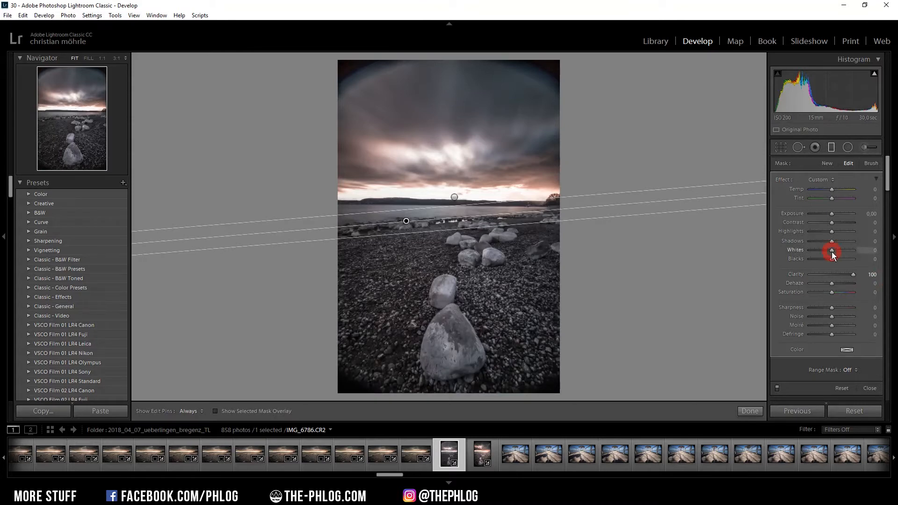
{"action": "left_click_drag", "start_coordinate": [832, 252], "coordinate": [849, 252]}
{"action": "left_click", "coordinate": [832, 147]}
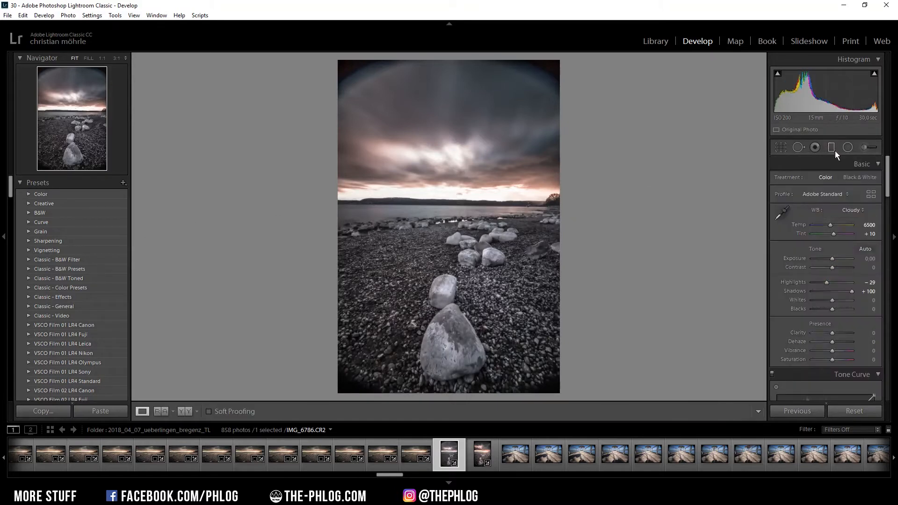
- Set Blacks to 100 in the smaller radial filter over the bright horizon
{"action": "left_click", "coordinate": [849, 152]}
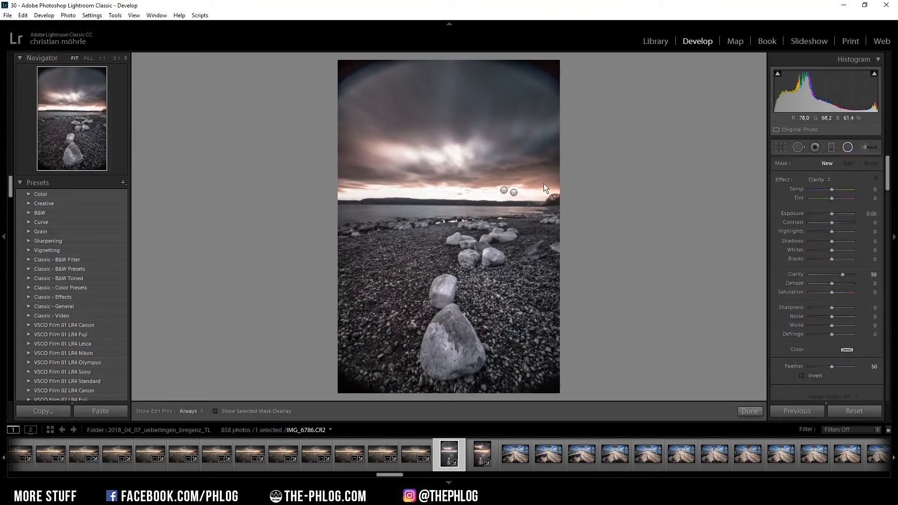
{"action": "left_click", "coordinate": [514, 192]}
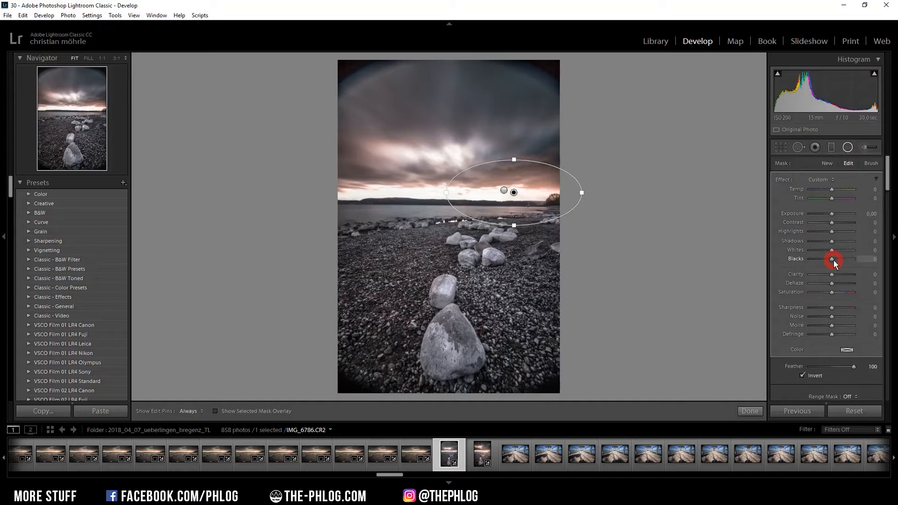
{"action": "left_click_drag", "start_coordinate": [843, 262], "coordinate": [872, 261]}
- Set Blacks to 54 and reduce Clarity below zero in the larger circular radial filter at the horizon
{"action": "left_click", "coordinate": [504, 190]}
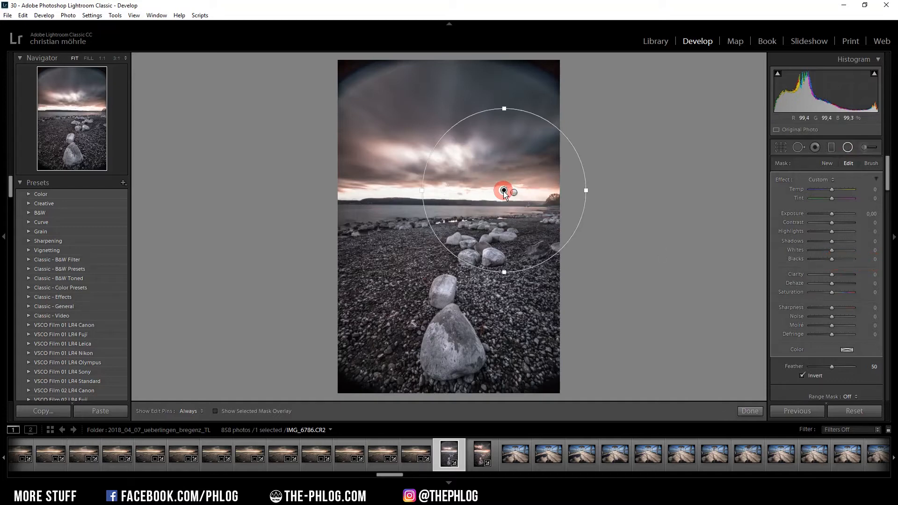
{"action": "left_click_drag", "start_coordinate": [834, 260], "coordinate": [844, 261]}
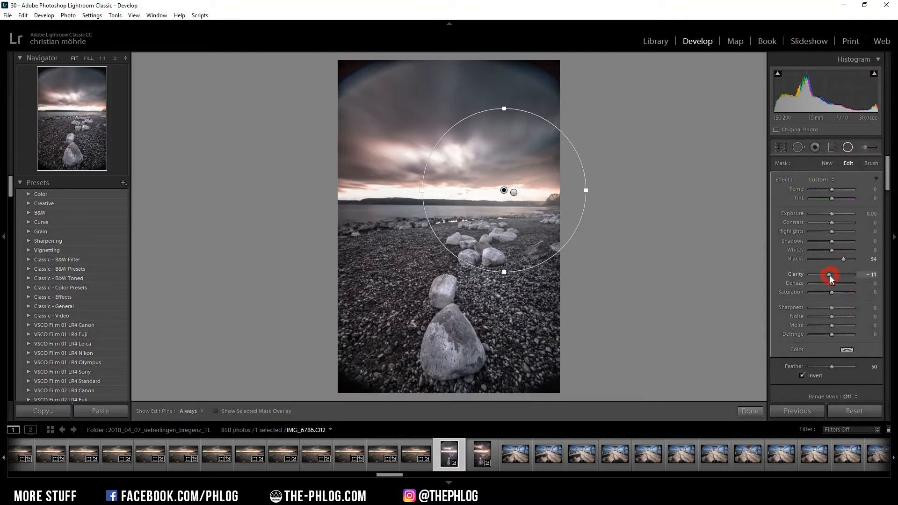
{"action": "left_click_drag", "start_coordinate": [827, 276], "coordinate": [826, 276]}
- Warm the temperature slightly in the smaller radial filter and finish the radial filter edits
{"action": "left_click", "coordinate": [513, 192]}
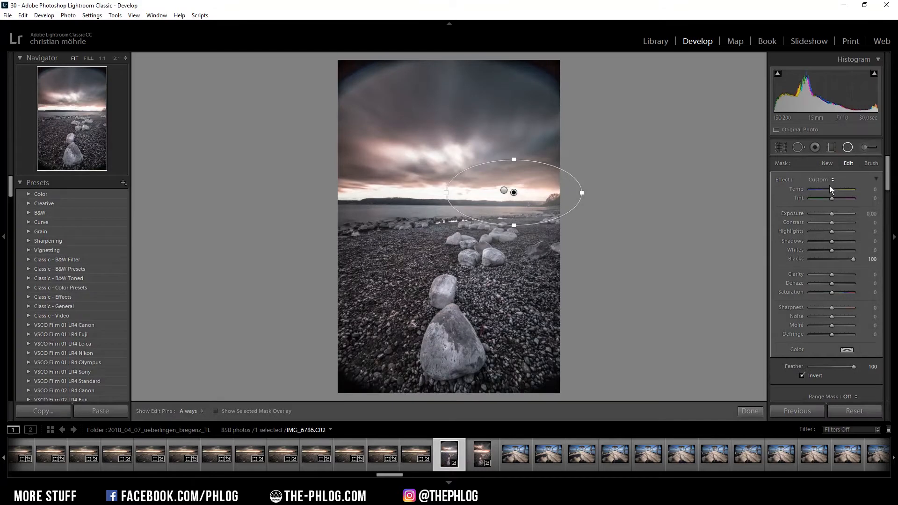
{"action": "left_click_drag", "start_coordinate": [833, 191], "coordinate": [837, 192]}
{"action": "left_click", "coordinate": [847, 146]}
- Set the HSL saturation to +16 for Orange, +16 for Yellow and −100 for Blue
{"action": "left_click_drag", "start_coordinate": [889, 163], "coordinate": [888, 234]}
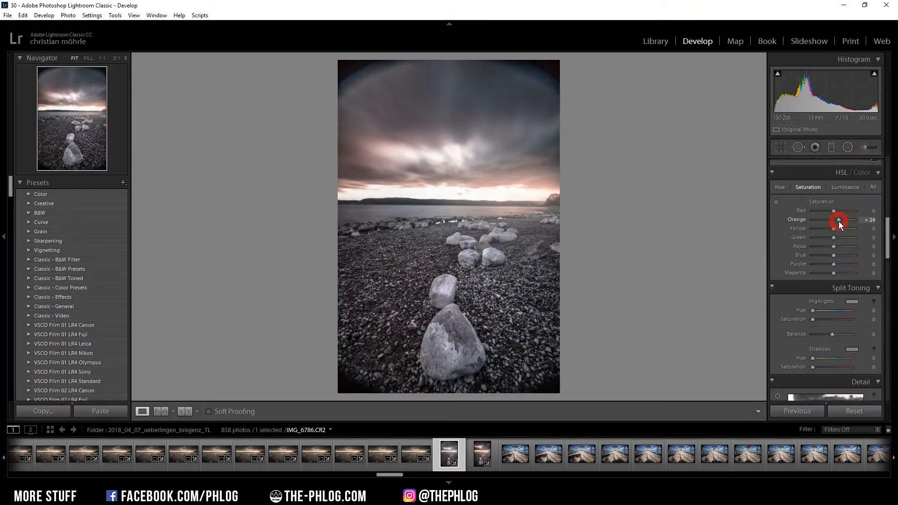
{"action": "left_click_drag", "start_coordinate": [838, 221], "coordinate": [837, 221]}
{"action": "left_click_drag", "start_coordinate": [834, 228], "coordinate": [838, 227]}
{"action": "key", "text": "ctrl+z"}
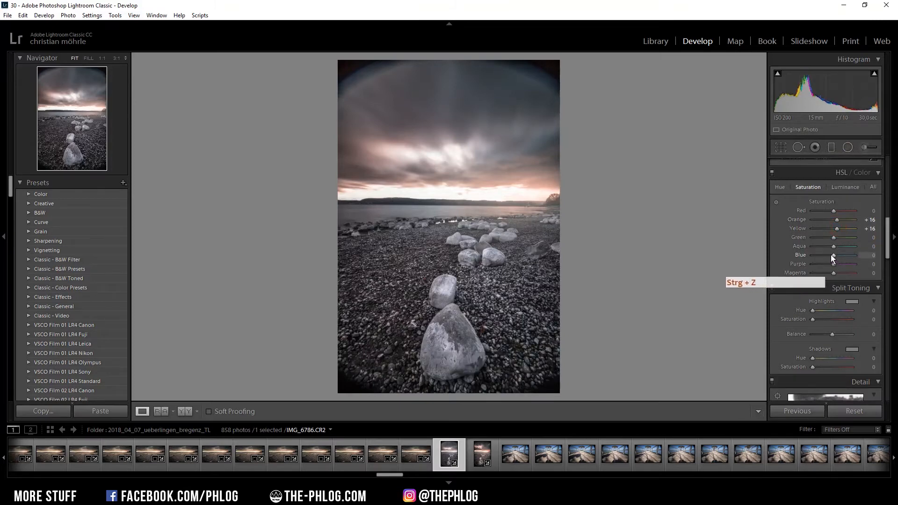
{"action": "left_click_drag", "start_coordinate": [833, 255], "coordinate": [778, 256]}
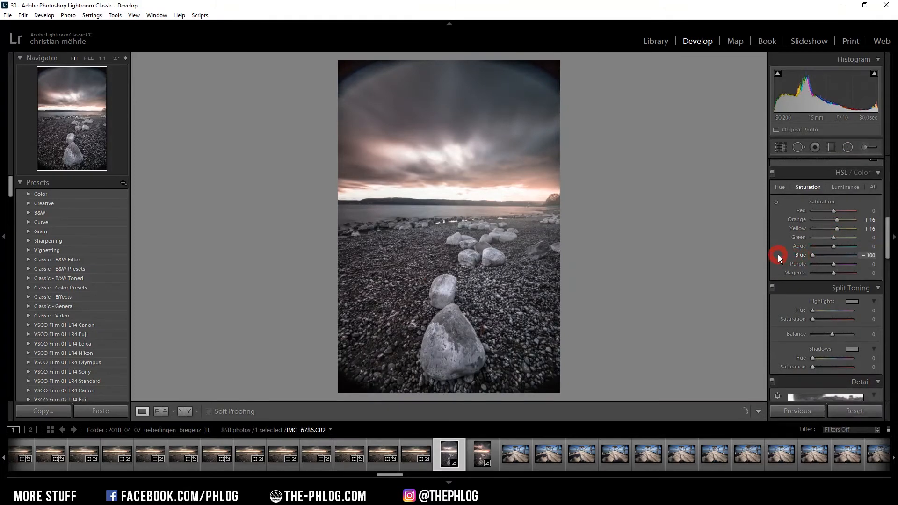
- Split-tone the highlights with a warm tint at hue 35 and saturation 14
{"action": "scroll", "coordinate": [858, 215], "scroll_direction": "down", "scroll_amount": 3}
{"action": "left_click", "coordinate": [855, 213]}
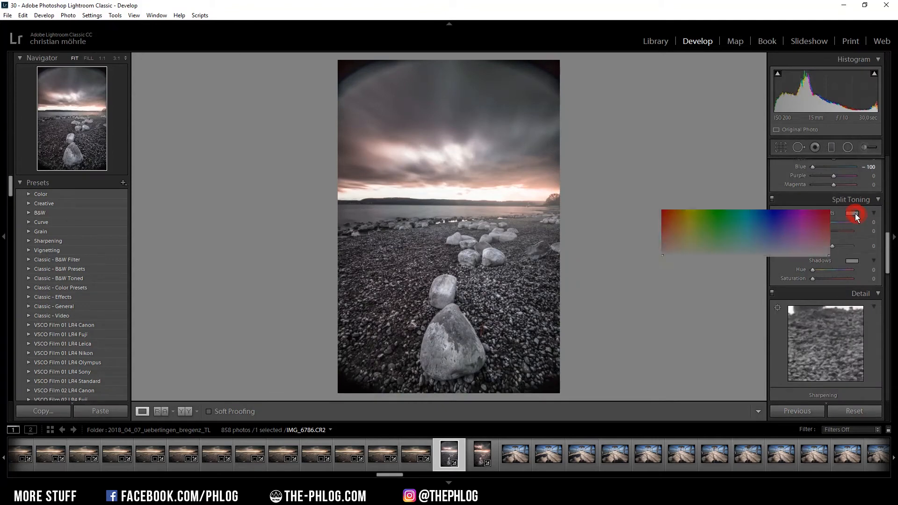
{"action": "left_click", "coordinate": [678, 247]}
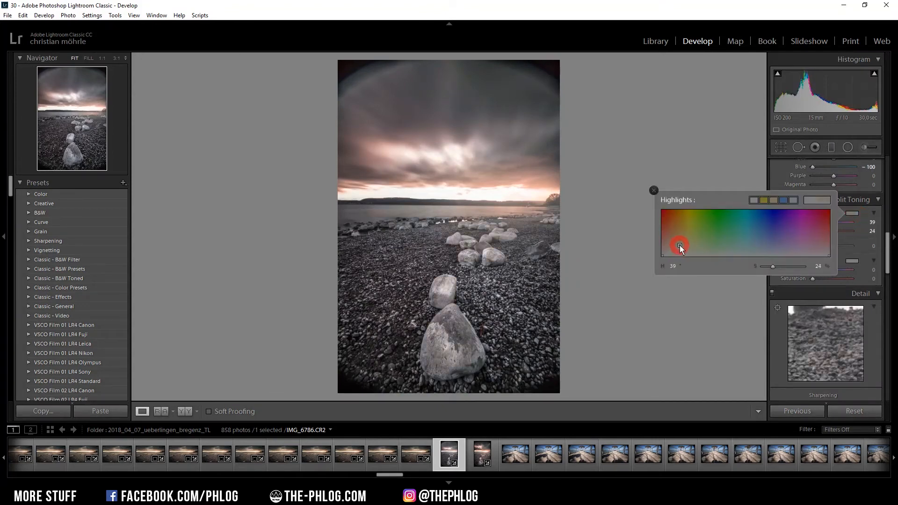
{"action": "left_click_drag", "start_coordinate": [681, 246], "coordinate": [678, 245]}
{"action": "left_click_drag", "start_coordinate": [773, 268], "coordinate": [779, 268]}
{"action": "left_click_drag", "start_coordinate": [778, 268], "coordinate": [769, 268]}
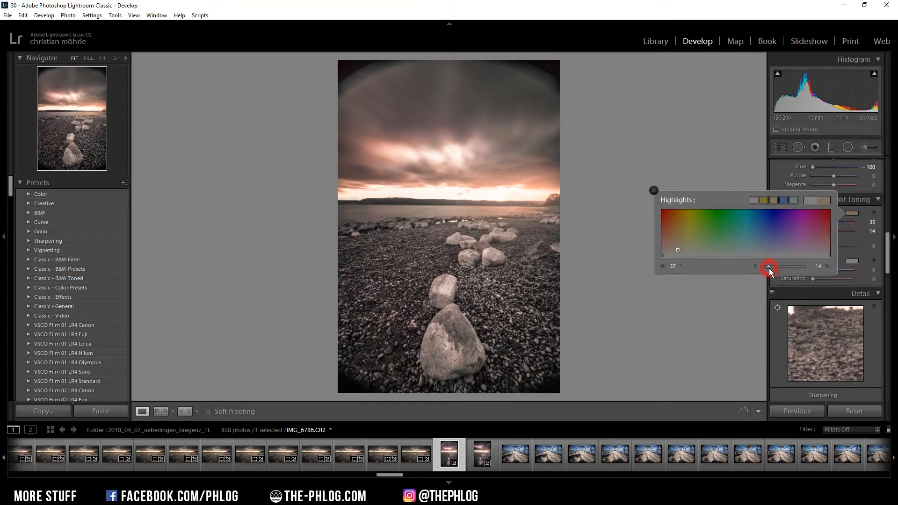
- Split-tone the shadows with a blue tint at hue 209 and a low saturation
{"action": "left_click", "coordinate": [854, 261]}
{"action": "left_click_drag", "start_coordinate": [759, 303], "coordinate": [760, 302]}
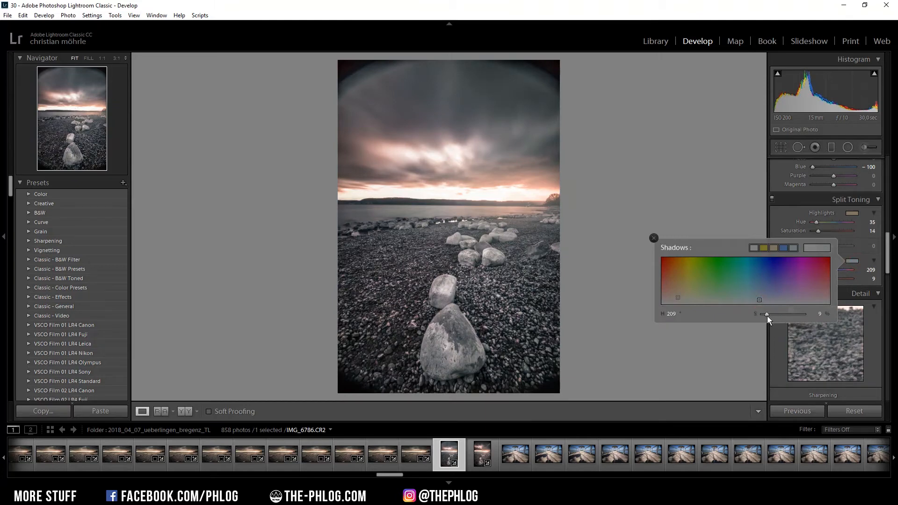
{"action": "left_click_drag", "start_coordinate": [765, 316], "coordinate": [765, 316]}
- Sharpen the photo with Amount 132, Radius 0.5, Detail 76 and Masking about 64
{"action": "left_click_drag", "start_coordinate": [887, 239], "coordinate": [887, 261]}
{"action": "left_click_drag", "start_coordinate": [822, 269], "coordinate": [841, 298]}
{"action": "key", "text": "alt"}
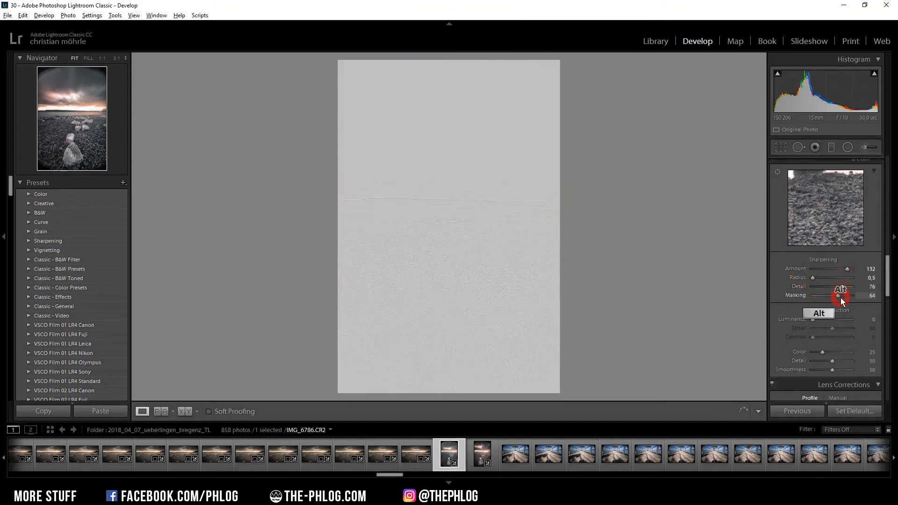
{"action": "left_click_drag", "start_coordinate": [839, 298], "coordinate": [838, 297]}
- Add a post-crop vignette with an amount of −17 in Highlight Priority style
{"action": "left_click_drag", "start_coordinate": [889, 267], "coordinate": [889, 361]}
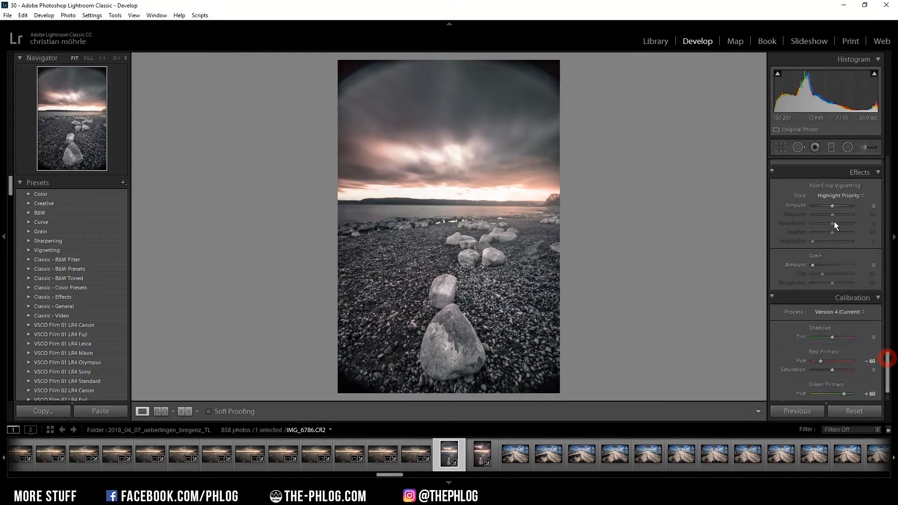
{"action": "left_click_drag", "start_coordinate": [833, 206], "coordinate": [830, 209]}
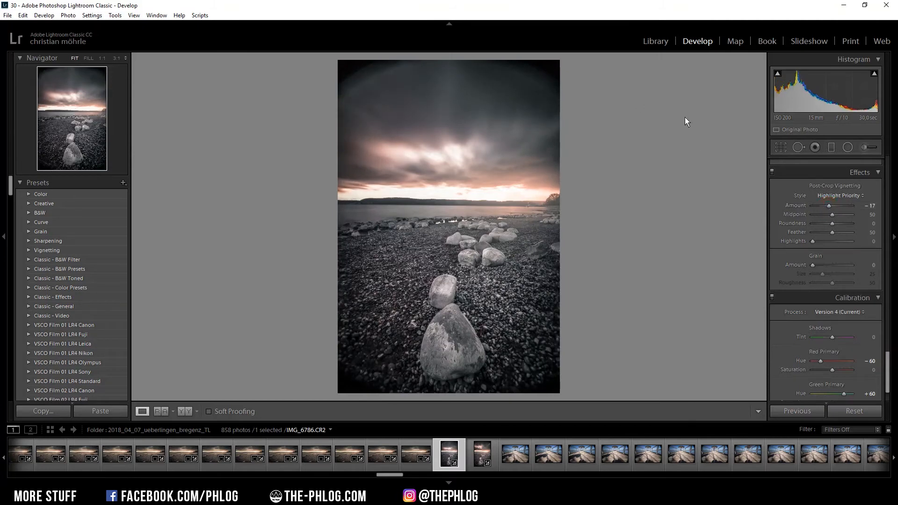
- Switch to Photoshop with the edited photo as IMG_6786.tif and duplicate Layer 0
{"action": "left_click", "coordinate": [7, 15]}
{"action": "key", "text": "ctrl+j"}
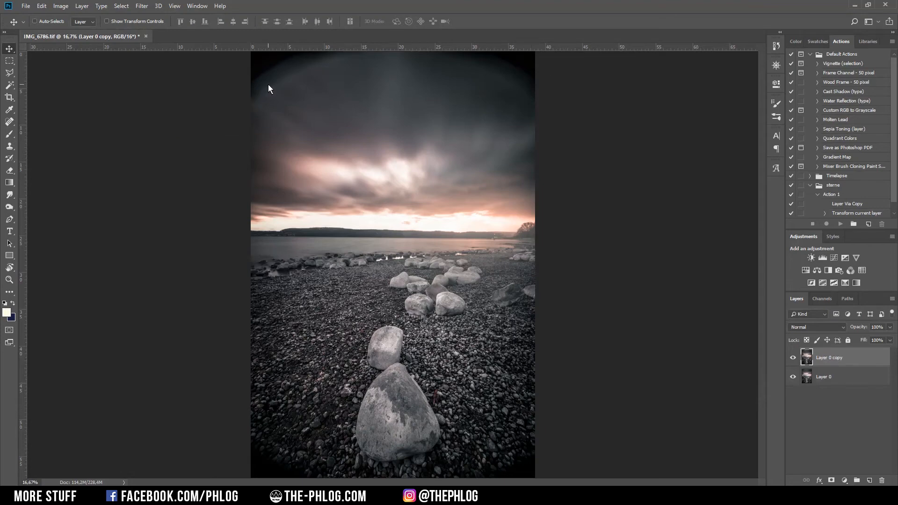
- Clone clean sky over the dark vignetted corner at the photo's upper left with the Clone Stamp tool
{"action": "scroll", "coordinate": [268, 84], "scroll_direction": "up", "scroll_amount": 5}
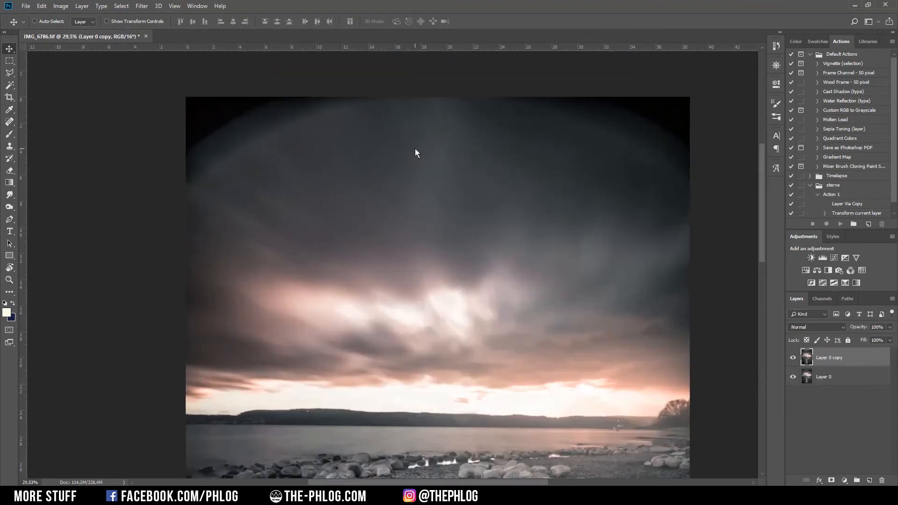
{"action": "left_click", "coordinate": [9, 146]}
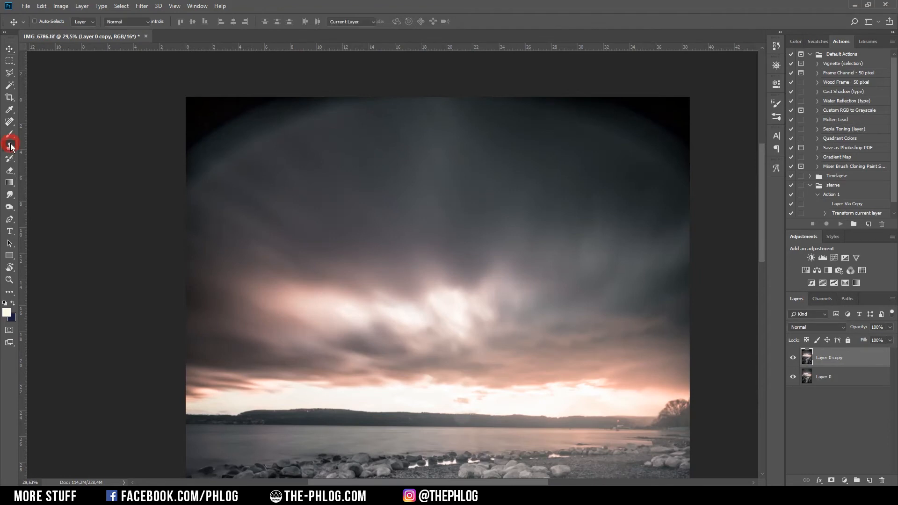
{"action": "mouse_move", "coordinate": [411, 221]}
{"action": "left_mouse_down"}
{"action": "mouse_move", "coordinate": [433, 221]}
{"action": "mouse_move", "coordinate": [406, 221]}
{"action": "left_mouse_up"}
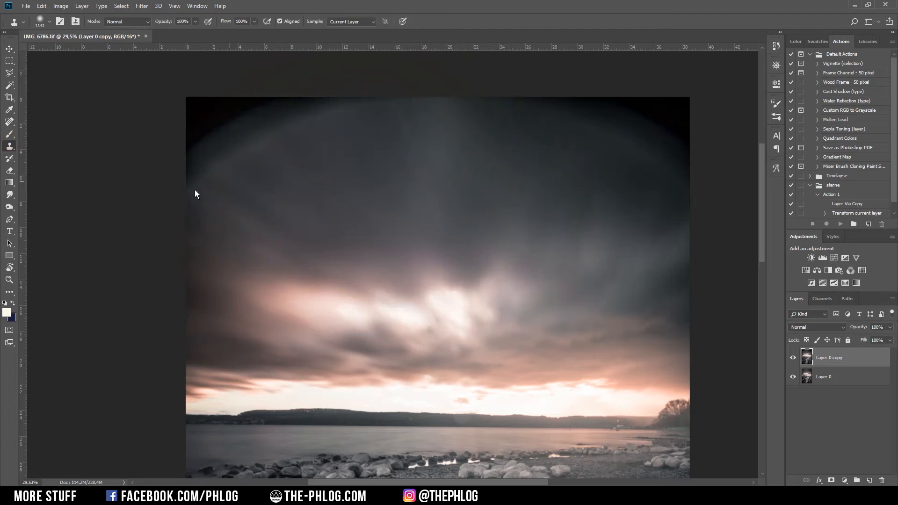
{"action": "left_click", "coordinate": [299, 207], "text": "alt"}
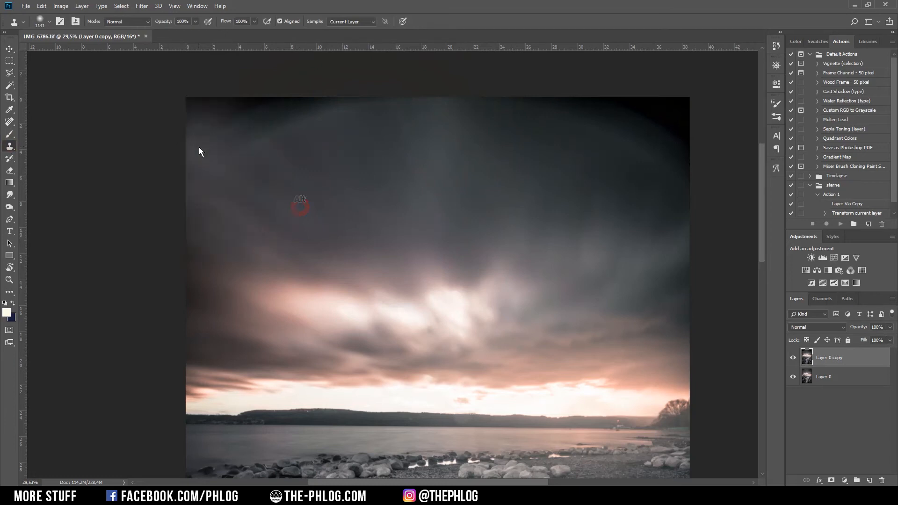
{"action": "left_click", "coordinate": [194, 128]}
{"action": "left_click", "coordinate": [261, 117]}
{"action": "left_click", "coordinate": [281, 92]}
{"action": "left_click", "coordinate": [314, 80]}
{"action": "left_click", "coordinate": [349, 64]}
- Clone sampled sky over the photo's dark upper-right corner and along the adjoining top edge
{"action": "key", "text": "alt"}
{"action": "left_click", "coordinate": [639, 198], "text": "alt"}
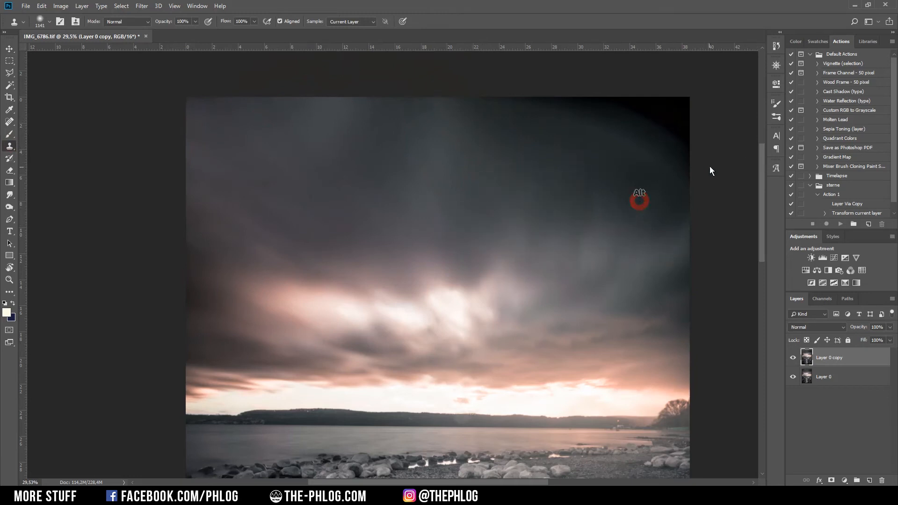
{"action": "left_click", "coordinate": [680, 154]}
{"action": "left_click", "coordinate": [681, 130]}
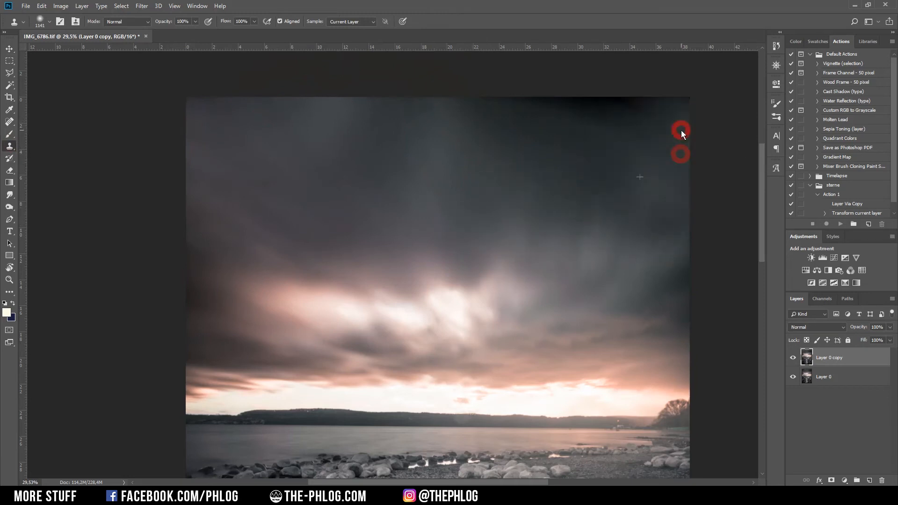
{"action": "left_click", "coordinate": [682, 114]}
{"action": "left_click", "coordinate": [646, 111]}
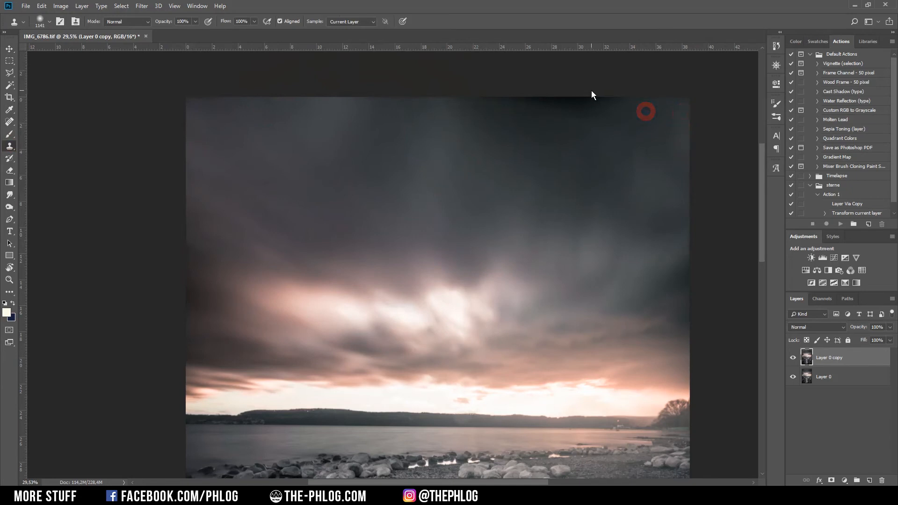
{"action": "left_click", "coordinate": [591, 88]}
{"action": "left_click", "coordinate": [552, 86]}
{"action": "left_click", "coordinate": [504, 81]}
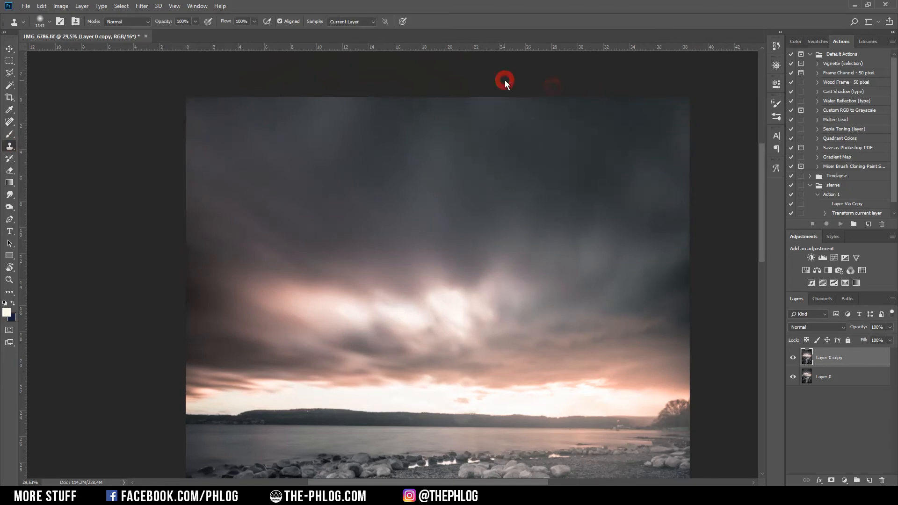
- Clone nearby pebbles over the dark vignetted corner at the photo's lower left
{"action": "scroll", "coordinate": [535, 274], "scroll_direction": "down", "scroll_amount": 2}
{"action": "scroll", "coordinate": [535, 276], "scroll_direction": "down", "scroll_amount": 3, "text": "alt"}
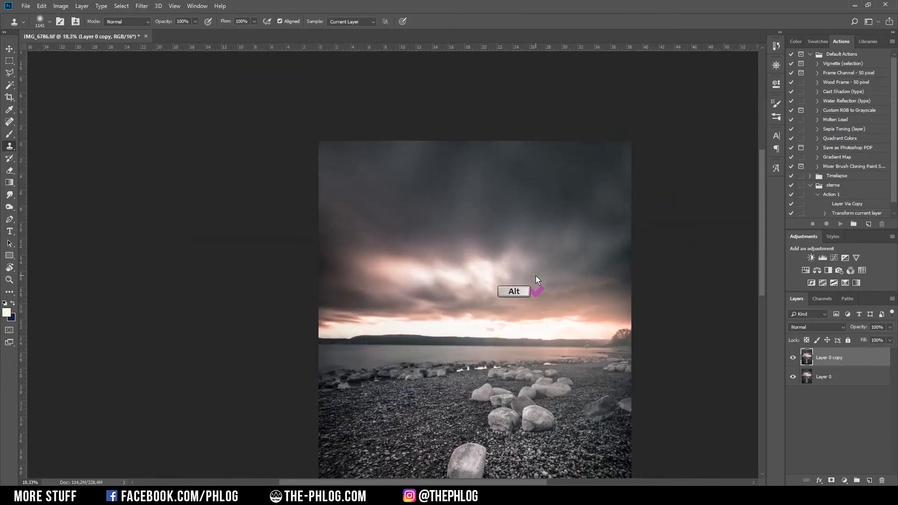
{"action": "scroll", "coordinate": [535, 280], "scroll_direction": "down", "scroll_amount": 5}
{"action": "scroll", "coordinate": [476, 374], "scroll_direction": "up", "scroll_amount": 3, "text": "alt"}
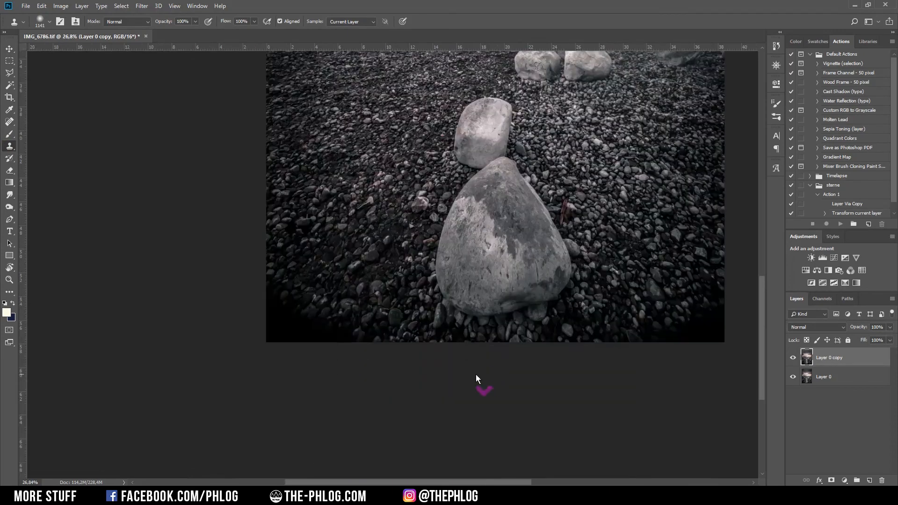
{"action": "scroll", "coordinate": [424, 365], "scroll_direction": "up", "scroll_amount": 1, "text": "alt"}
{"action": "left_click", "coordinate": [329, 232], "text": "alt"}
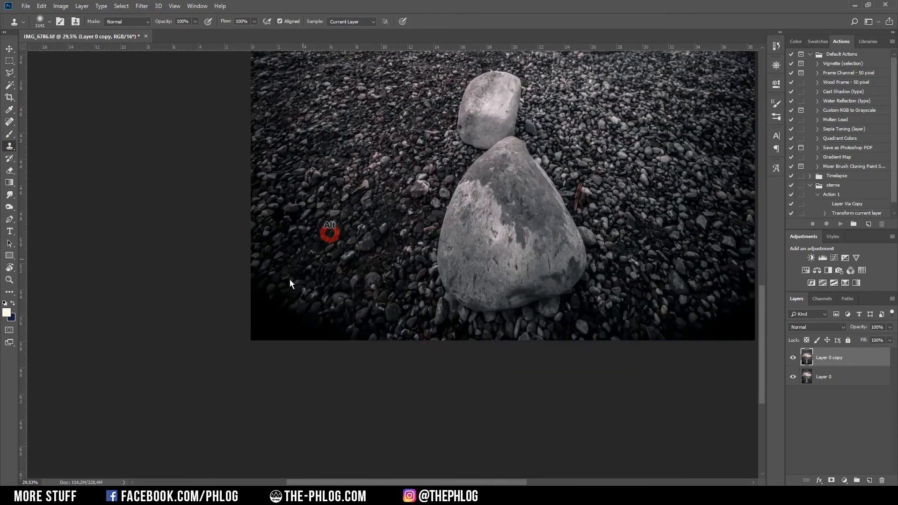
{"action": "left_click", "coordinate": [266, 311]}
{"action": "left_click", "coordinate": [311, 330]}
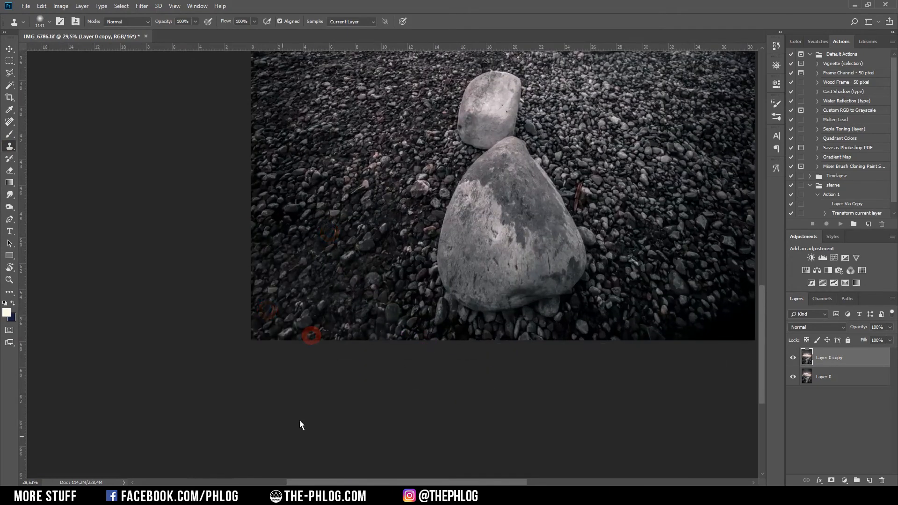
- Clone sampled pebbles over the dark corner at the photo's lower right
{"action": "scroll", "coordinate": [478, 470], "scroll_direction": "up", "scroll_amount": 1}
{"action": "left_click_drag", "start_coordinate": [478, 482], "coordinate": [547, 482]}
{"action": "left_click", "coordinate": [497, 239], "text": "alt"}
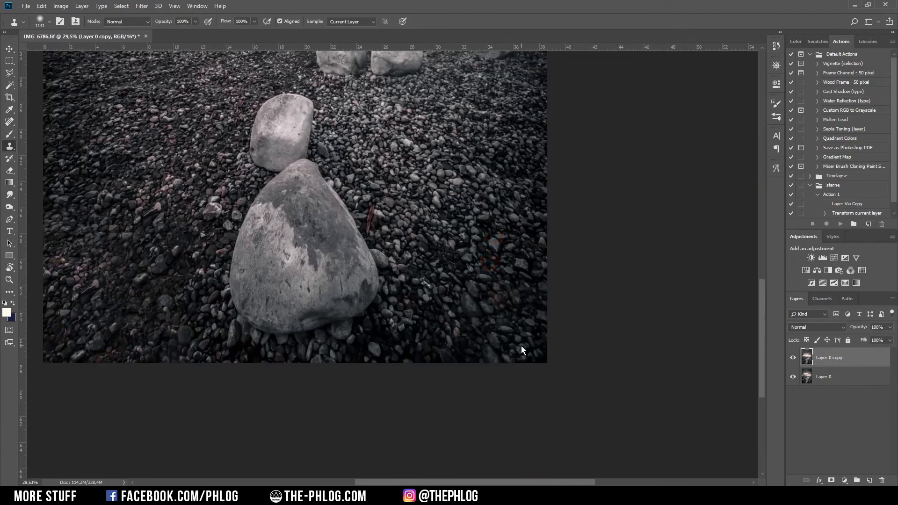
{"action": "left_click", "coordinate": [520, 346]}
- Merge the retouched Layer 0 copy with Layer 0
{"action": "scroll", "coordinate": [520, 345], "scroll_direction": "down", "scroll_amount": 6, "text": "alt"}
{"action": "left_click", "coordinate": [837, 377], "text": "shift"}
{"action": "key", "text": "ctrl+e"}
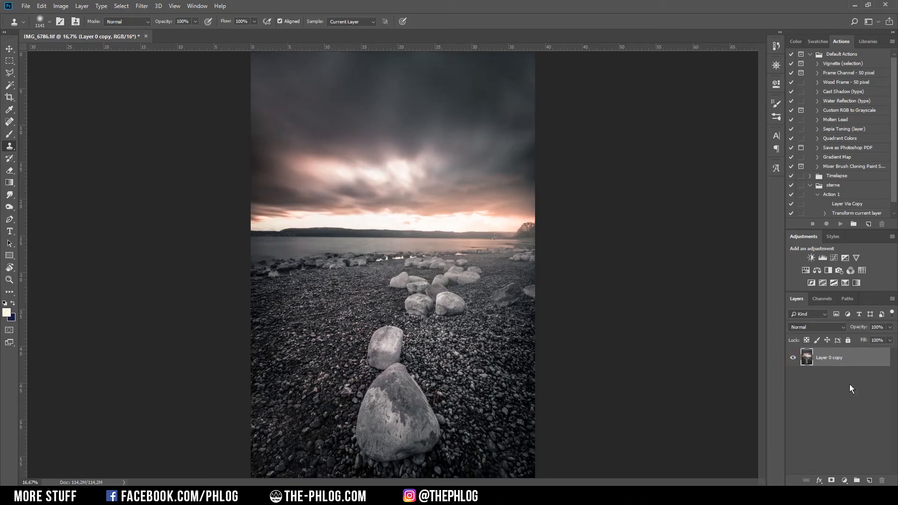
- Apply the Color Efex Pro 4 Skylight Filter to the merged layer with a strength of about 42%
{"action": "left_click", "coordinate": [141, 6]}
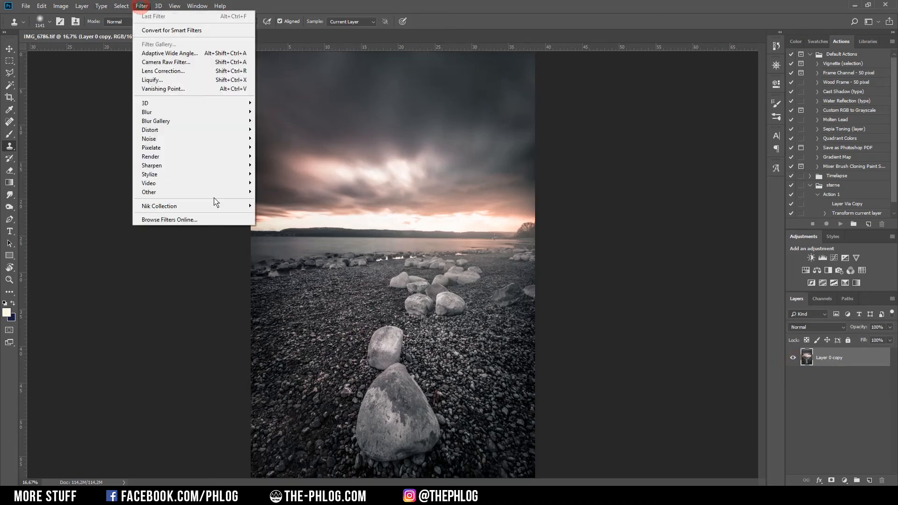
{"action": "mouse_move", "coordinate": [216, 206]}
{"action": "left_click", "coordinate": [280, 215]}
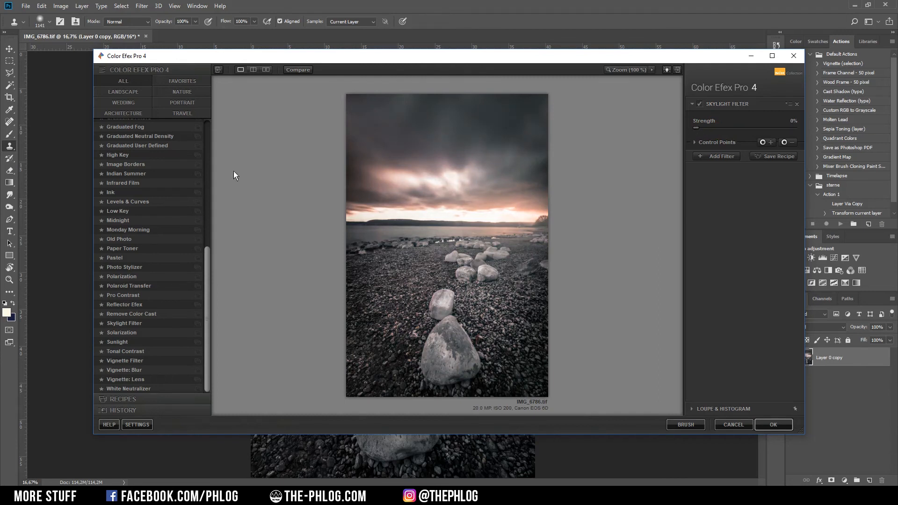
{"action": "left_click_drag", "start_coordinate": [692, 128], "coordinate": [731, 125]}
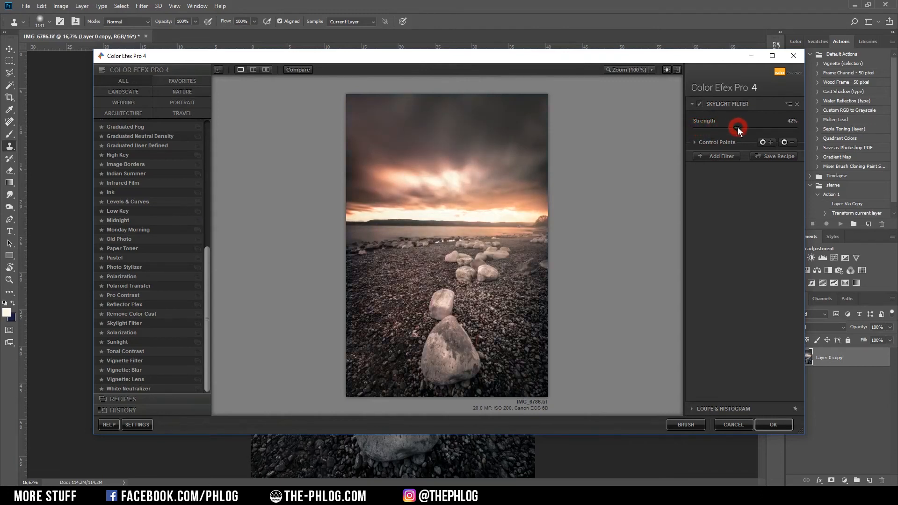
{"action": "left_click", "coordinate": [778, 425]}
{"action": "key", "text": "ctrl+z"}
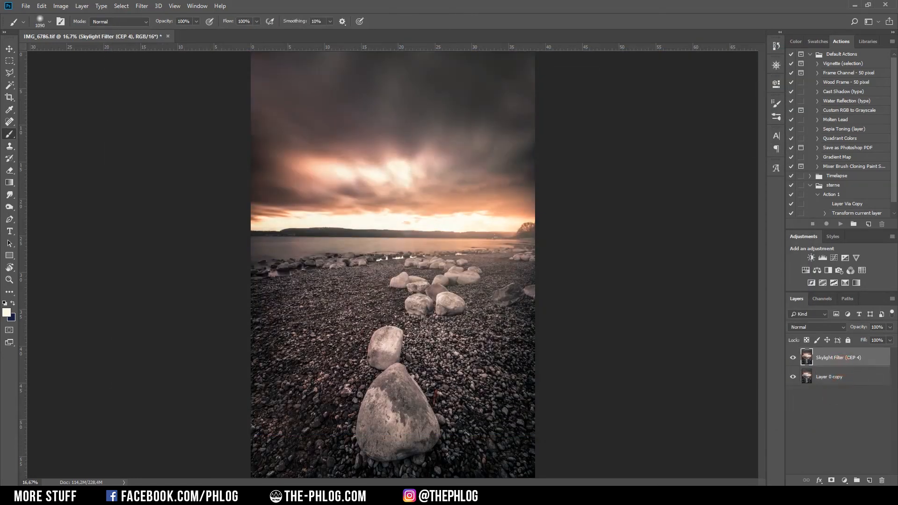
- Apply the Color Efex Pro 4 Classical Soft Focus filter using Soft Focus method 2
{"action": "left_click", "coordinate": [140, 5]}
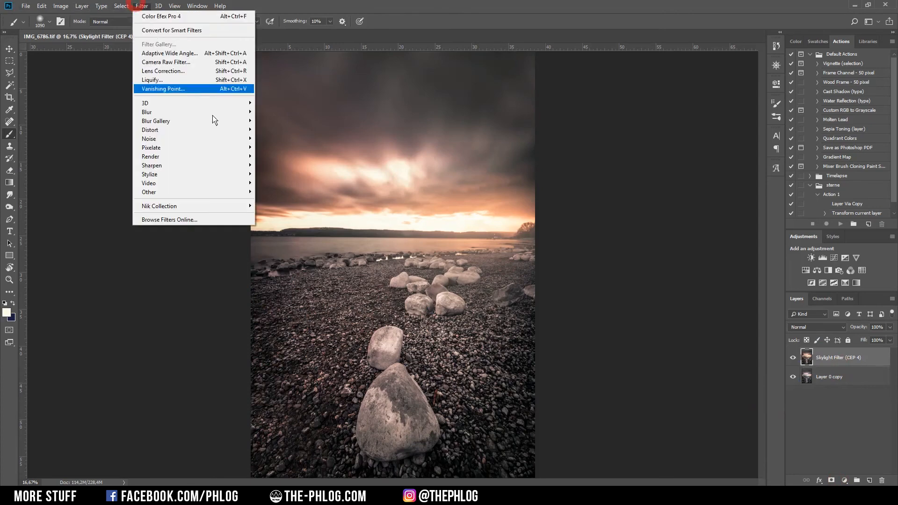
{"action": "mouse_move", "coordinate": [236, 206]}
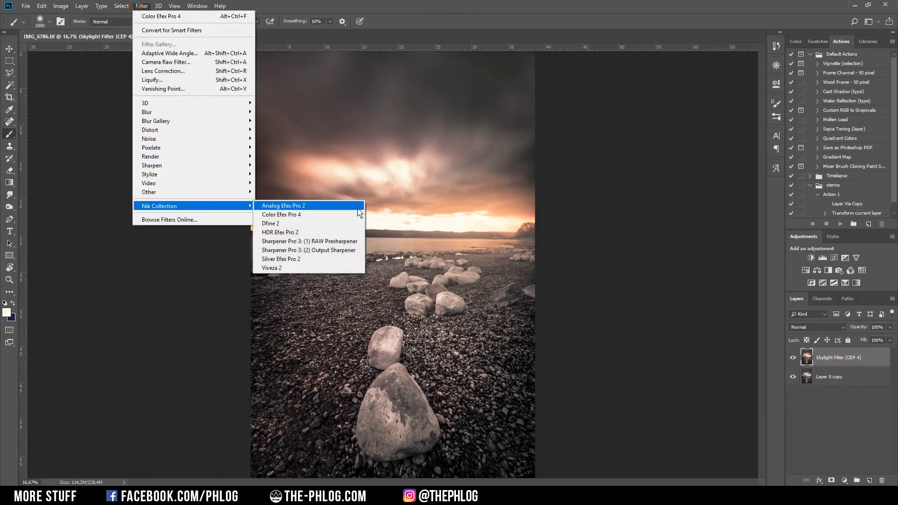
{"action": "left_click", "coordinate": [358, 214]}
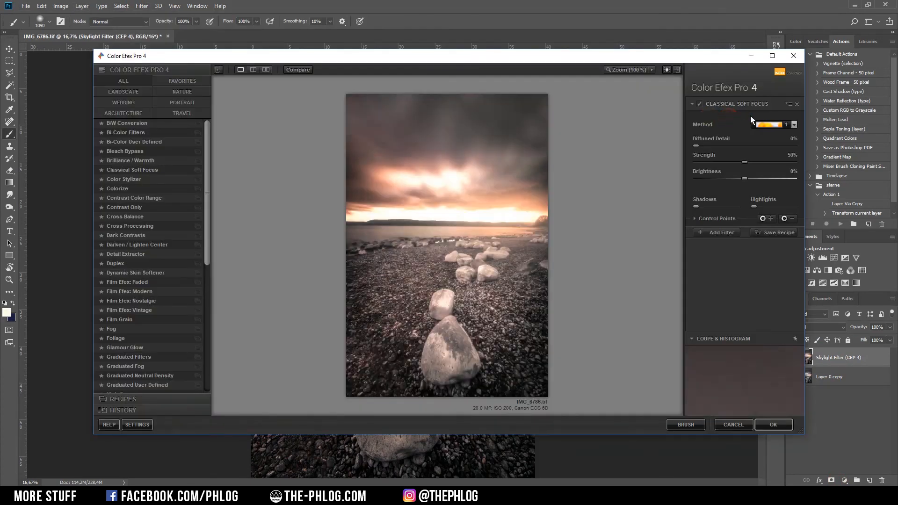
{"action": "left_click", "coordinate": [787, 125]}
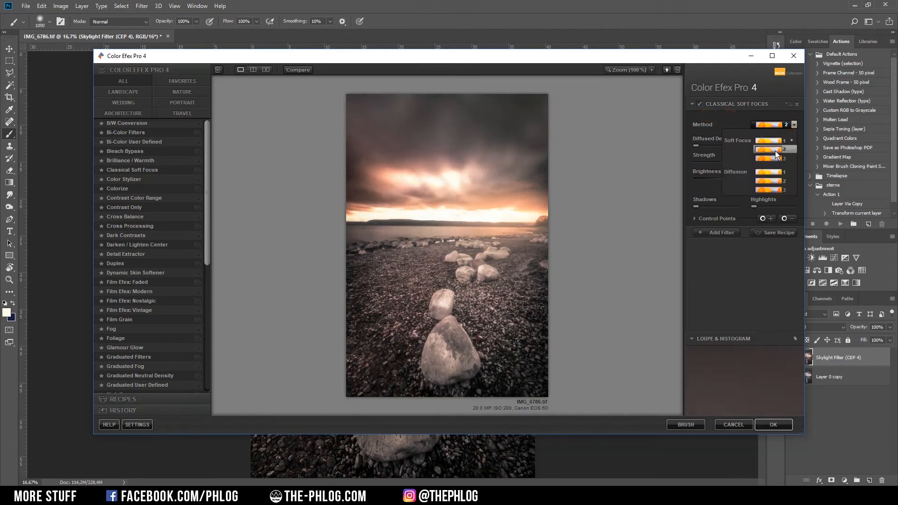
{"action": "left_click", "coordinate": [775, 149]}
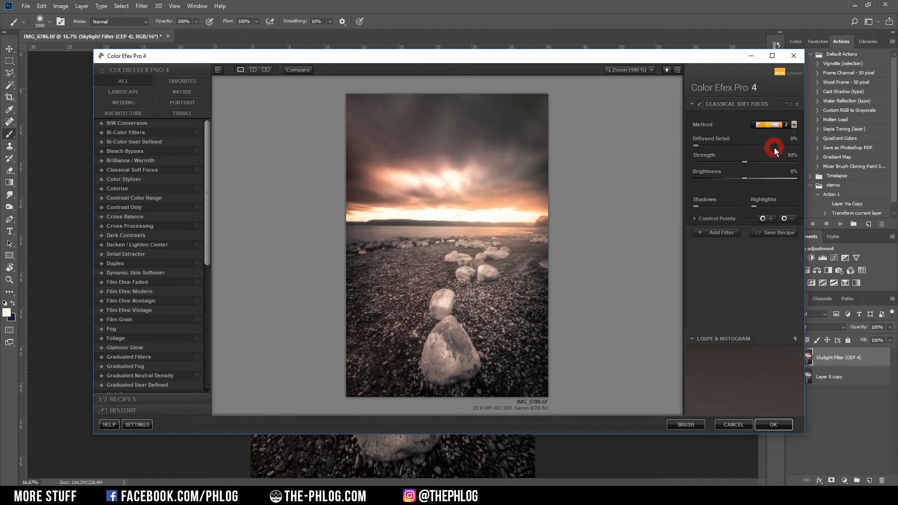
{"action": "left_click", "coordinate": [777, 424]}
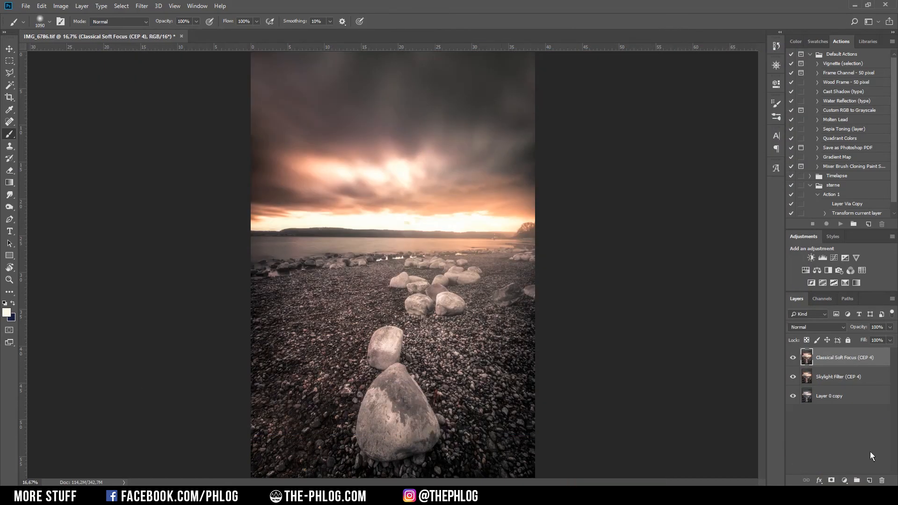
- Mask the Classical Soft Focus layer, paint black over the stony foreground and upper sky, and merge it with the Skylight Filter layer
{"action": "left_click", "coordinate": [831, 481]}
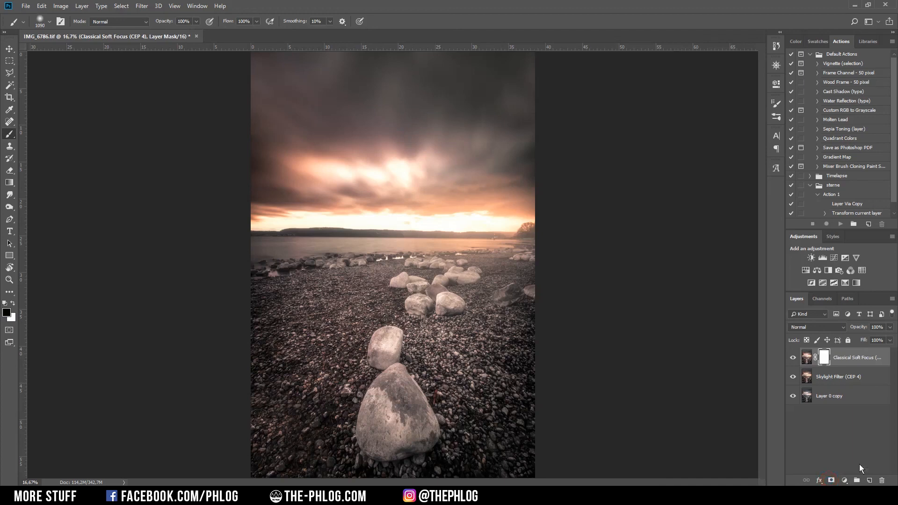
{"action": "left_click_drag", "start_coordinate": [446, 288], "coordinate": [481, 293]}
{"action": "mouse_move", "coordinate": [469, 418]}
{"action": "left_mouse_down"}
{"action": "mouse_move", "coordinate": [385, 431]}
{"action": "mouse_move", "coordinate": [294, 427]}
{"action": "mouse_move", "coordinate": [314, 443]}
{"action": "mouse_move", "coordinate": [325, 438]}
{"action": "mouse_move", "coordinate": [248, 407]}
{"action": "mouse_move", "coordinate": [434, 404]}
{"action": "mouse_move", "coordinate": [388, 401]}
{"action": "mouse_move", "coordinate": [267, 360]}
{"action": "mouse_move", "coordinate": [436, 361]}
{"action": "mouse_move", "coordinate": [340, 359]}
{"action": "mouse_move", "coordinate": [444, 337]}
{"action": "mouse_move", "coordinate": [443, 347]}
{"action": "mouse_move", "coordinate": [452, 330]}
{"action": "left_mouse_up"}
{"action": "mouse_move", "coordinate": [528, 328]}
{"action": "left_mouse_down"}
{"action": "mouse_move", "coordinate": [547, 321]}
{"action": "mouse_move", "coordinate": [490, 339]}
{"action": "mouse_move", "coordinate": [247, 356]}
{"action": "mouse_move", "coordinate": [451, 331]}
{"action": "mouse_move", "coordinate": [211, 331]}
{"action": "mouse_move", "coordinate": [443, 347]}
{"action": "mouse_move", "coordinate": [374, 350]}
{"action": "mouse_move", "coordinate": [395, 353]}
{"action": "mouse_move", "coordinate": [457, 399]}
{"action": "mouse_move", "coordinate": [529, 284]}
{"action": "left_mouse_up"}
{"action": "left_click_drag", "start_coordinate": [330, 51], "coordinate": [304, 54]}
{"action": "mouse_move", "coordinate": [407, 48]}
{"action": "left_mouse_down"}
{"action": "mouse_move", "coordinate": [692, 93]}
{"action": "mouse_move", "coordinate": [466, 93]}
{"action": "mouse_move", "coordinate": [517, 70]}
{"action": "mouse_move", "coordinate": [706, 83]}
{"action": "left_mouse_up"}
{"action": "left_click", "coordinate": [873, 380], "text": "ctrl"}
{"action": "key", "text": "ctrl+e"}
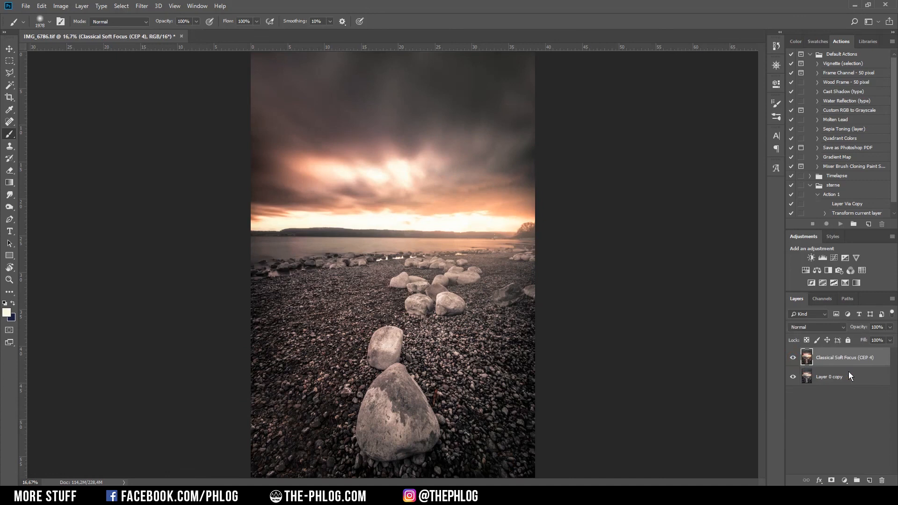